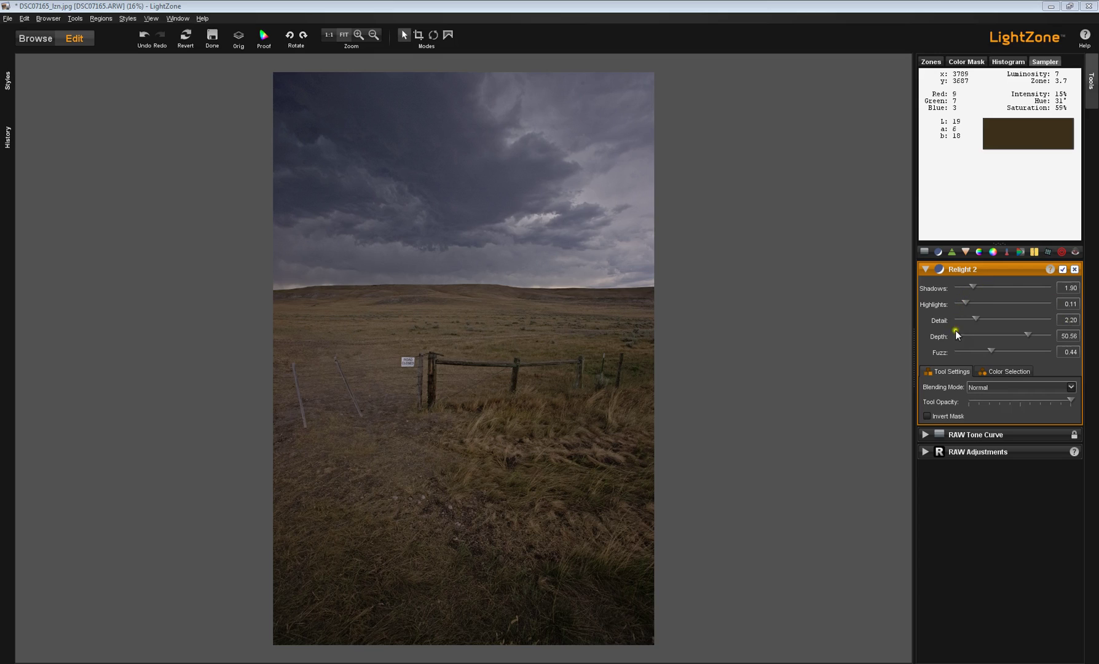
# Set Relight 2 to Multiply blending, lowering Tool Opacity and then restoring it to full.
pyautogui.click(1072, 387)
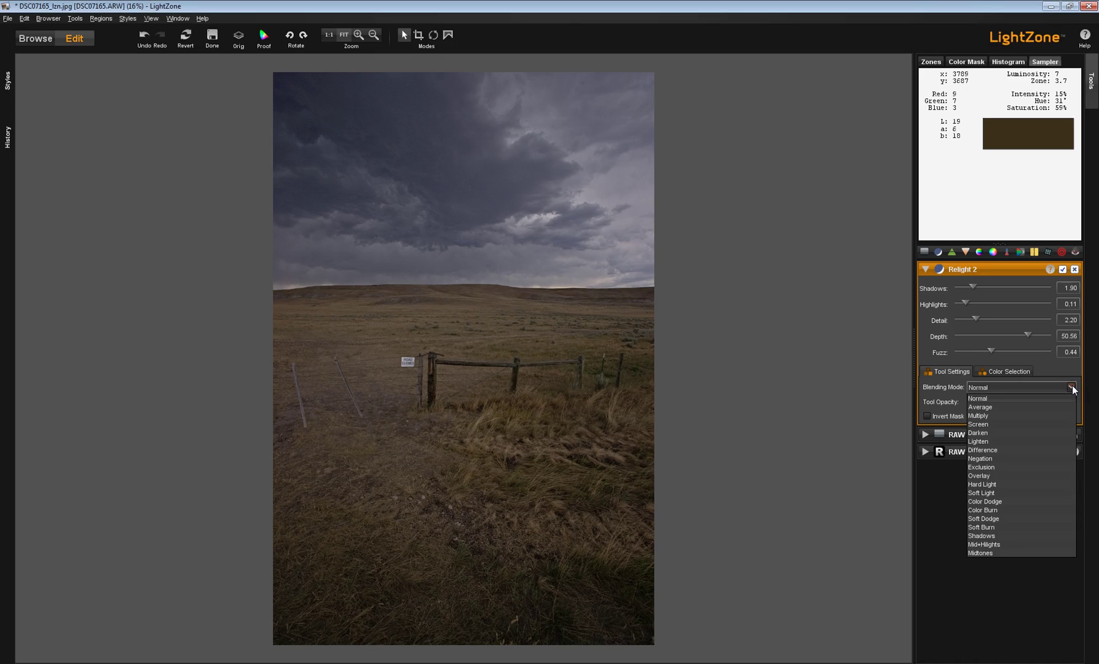
pyautogui.click(1011, 415)
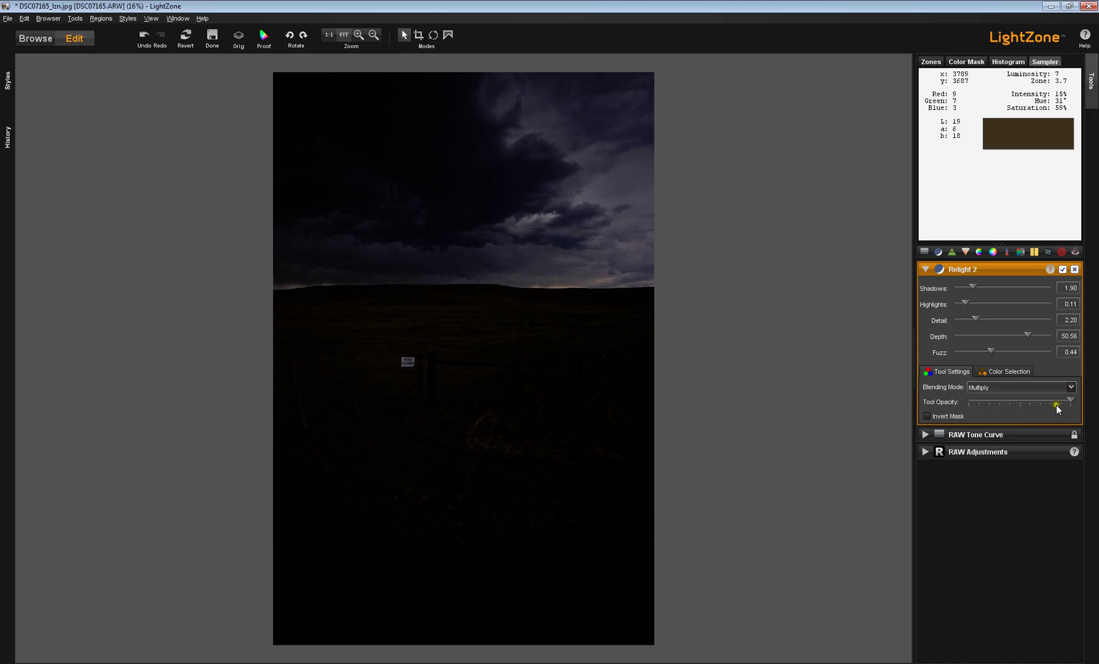
pyautogui.moveTo(1070, 400); pyautogui.dragTo(991, 405)
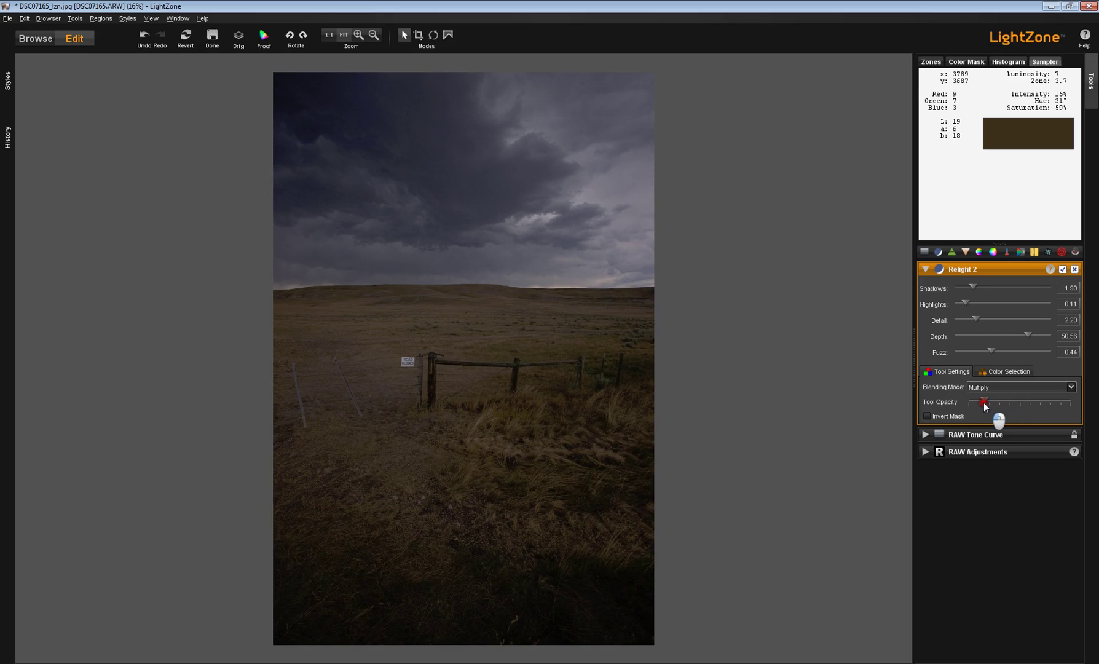
pyautogui.moveTo(983, 403); pyautogui.dragTo(1070, 404)
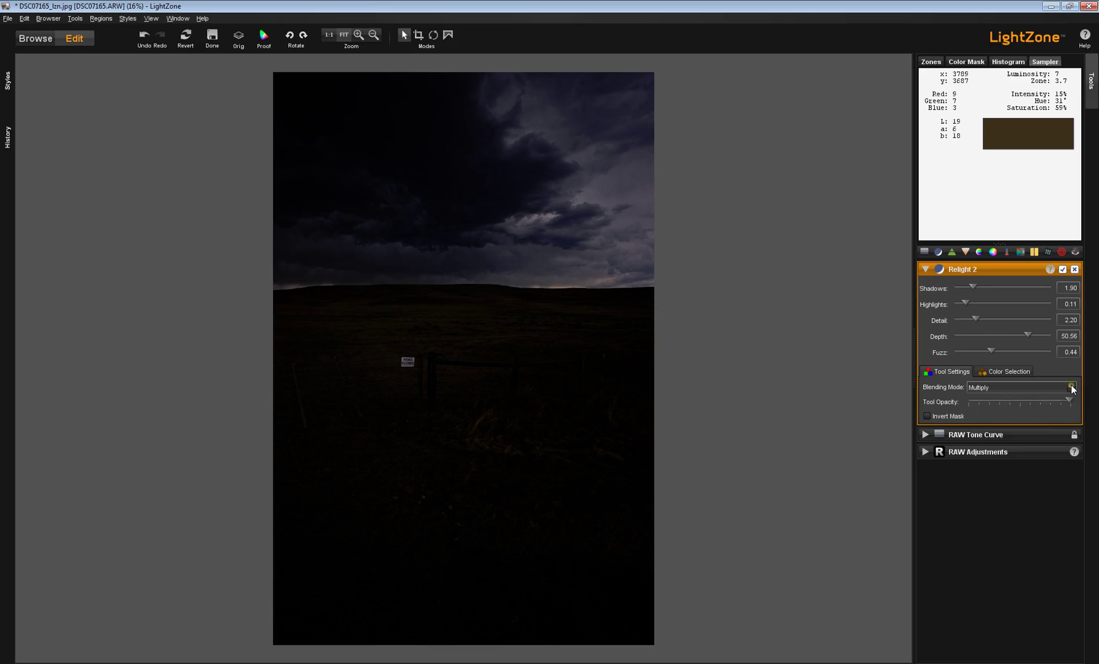
pyautogui.click(1071, 387)
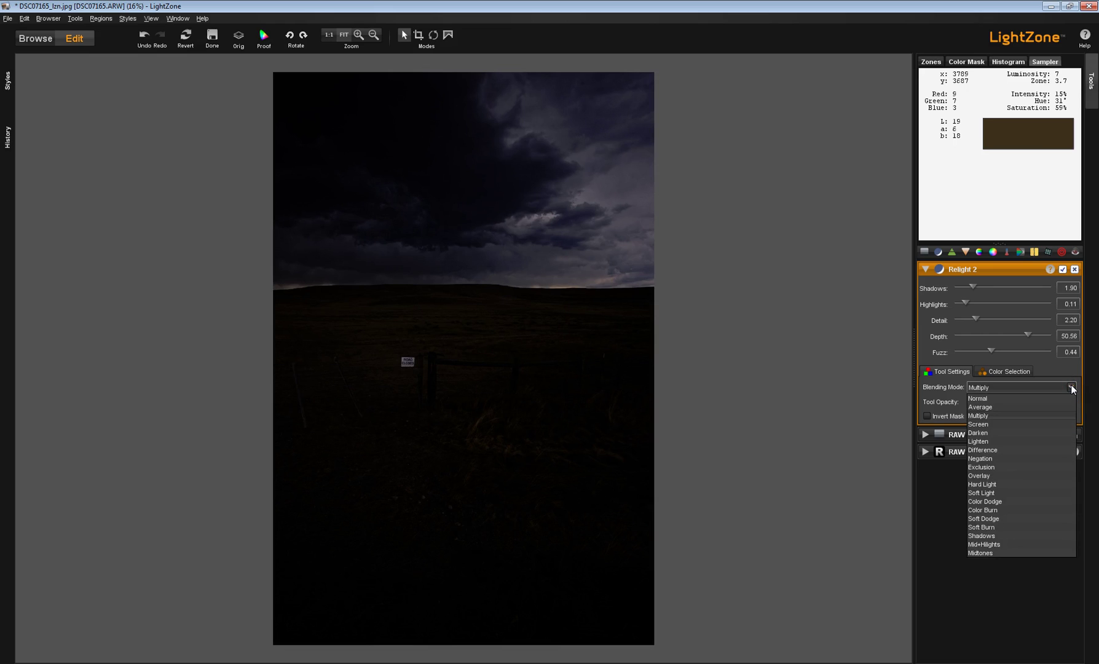
# Try Screen blending, return Relight 2 to Normal, and bring up its Color Selection settings.
pyautogui.click(1028, 423)
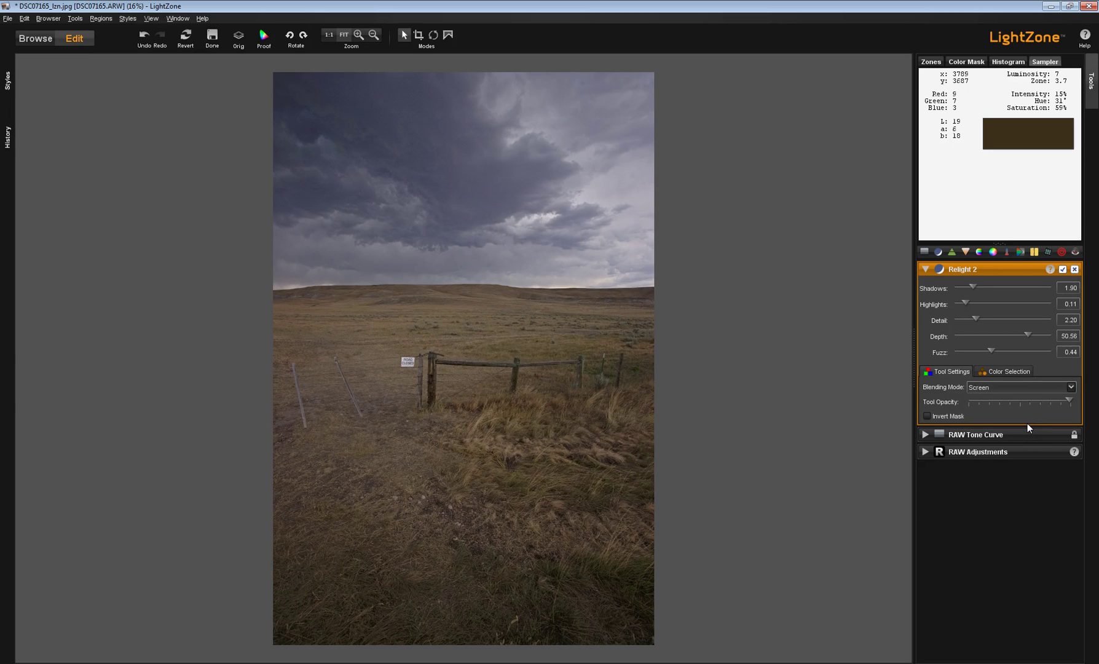
pyautogui.click(1075, 401)
pyautogui.click(1072, 387)
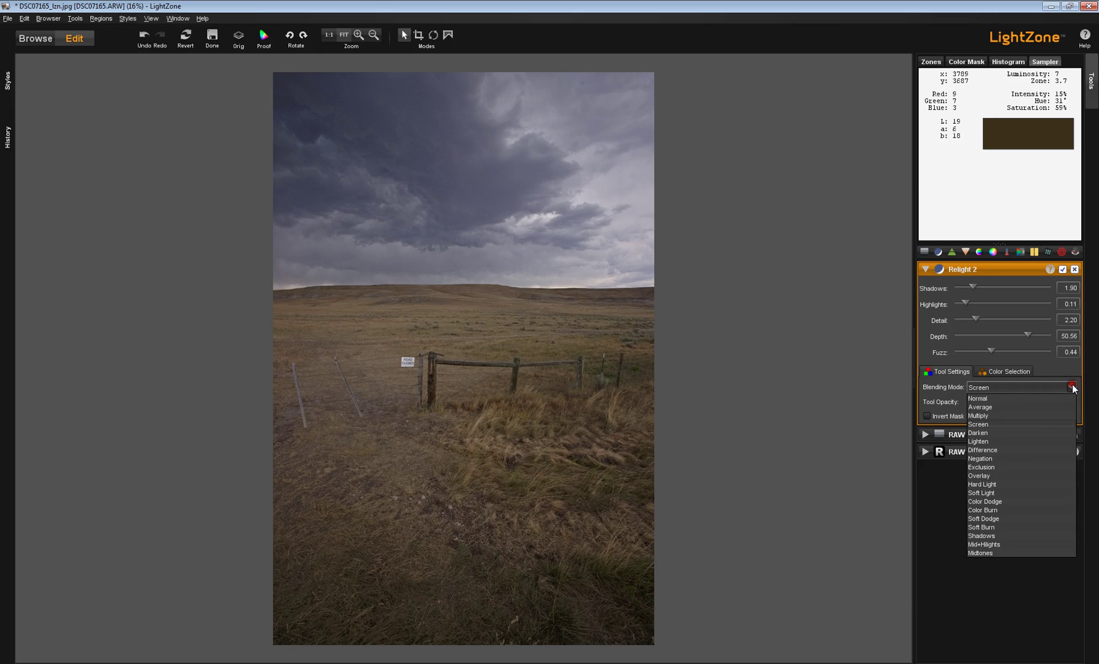
pyautogui.click(1028, 398)
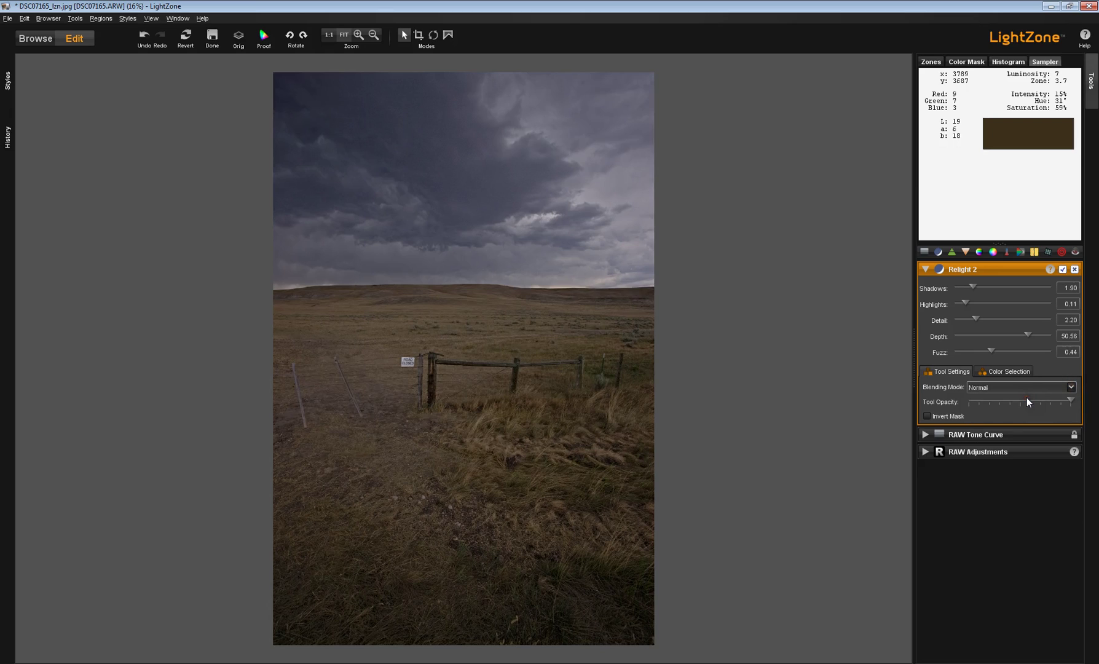
pyautogui.click(1072, 388)
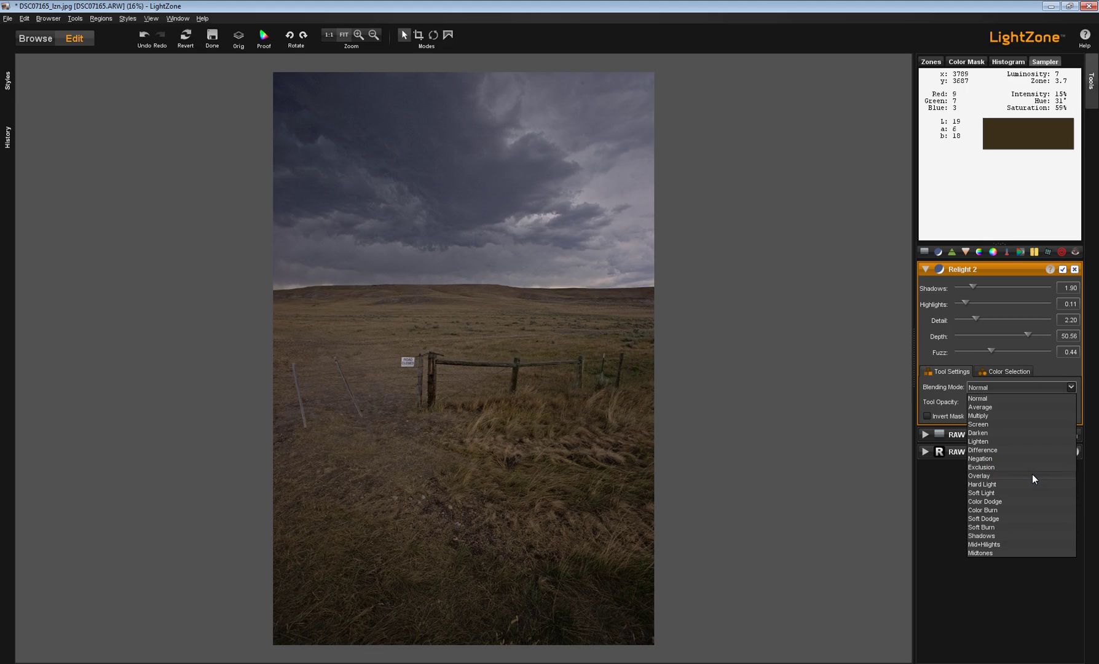
pyautogui.click(1020, 371)
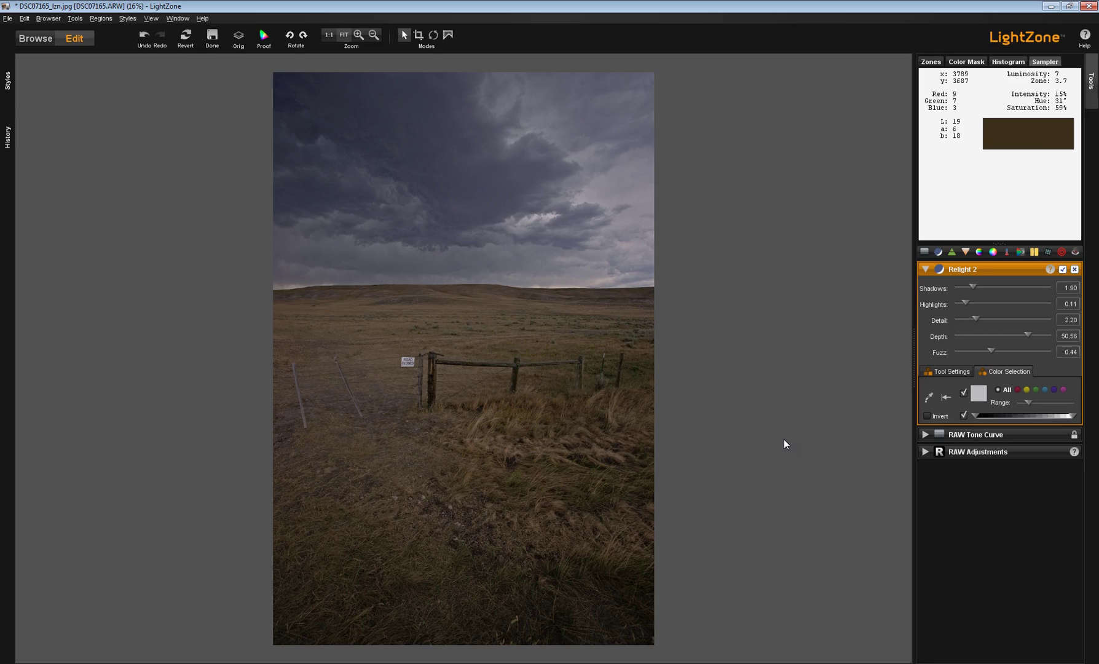
# Sample the brown grass with the eyedropper, then widen the Range and shift the luminosity limits.
pyautogui.click(929, 398)
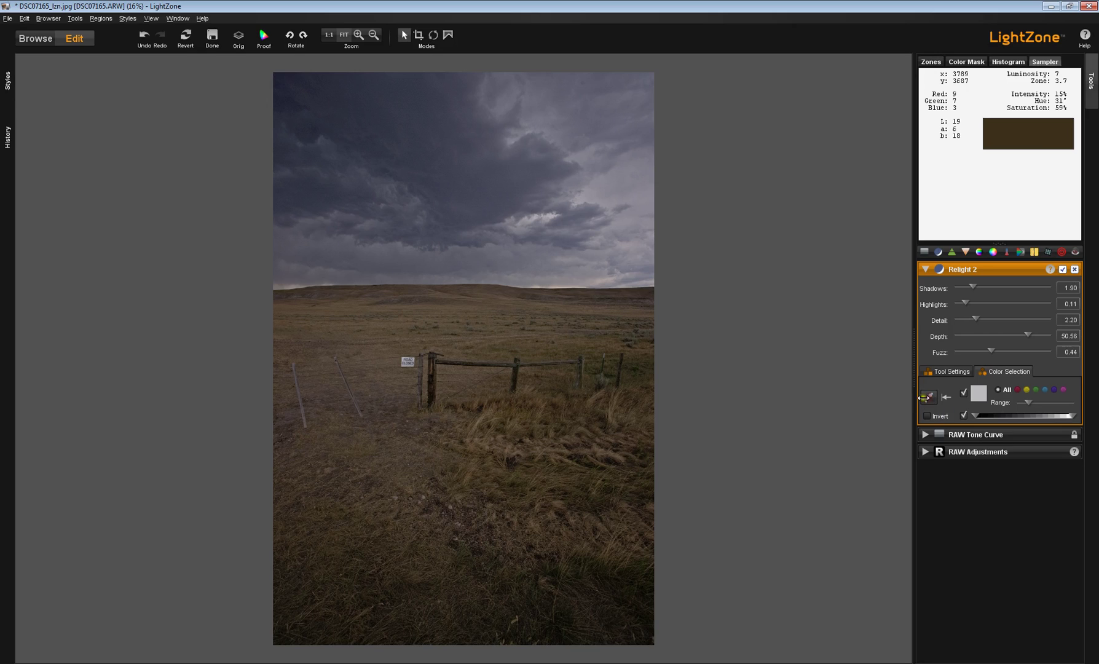
pyautogui.click(373, 324)
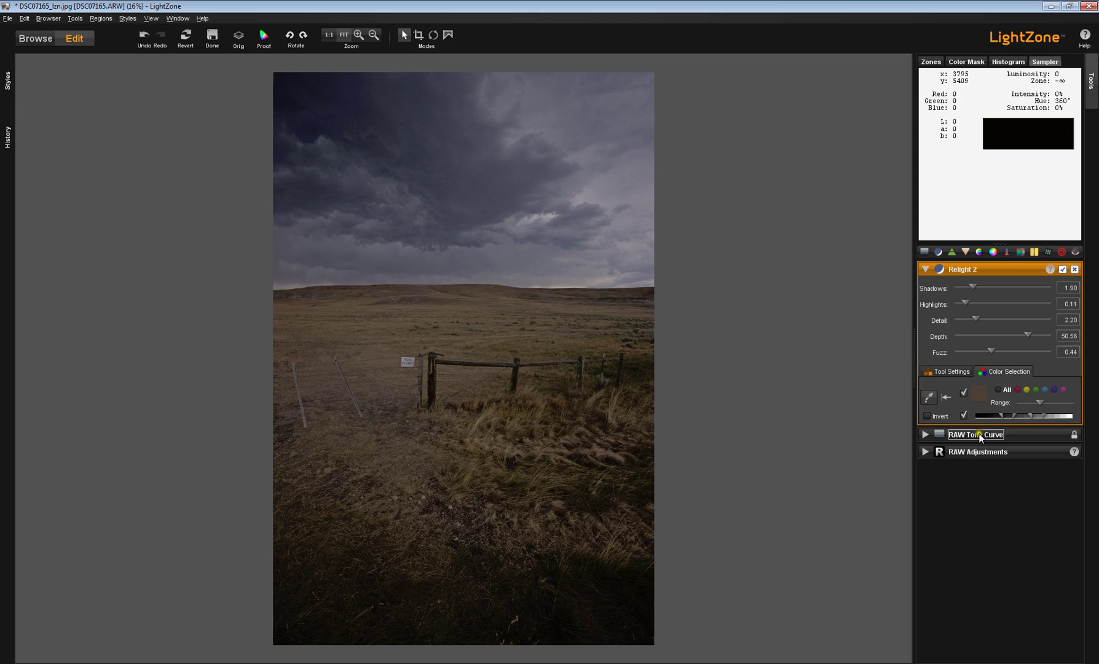
pyautogui.moveTo(1040, 401)
pyautogui.mouseDown()
pyautogui.moveTo(1029, 400)
pyautogui.moveTo(1061, 401)
pyautogui.mouseUp()
pyautogui.moveTo(1029, 415); pyautogui.dragTo(1046, 415)
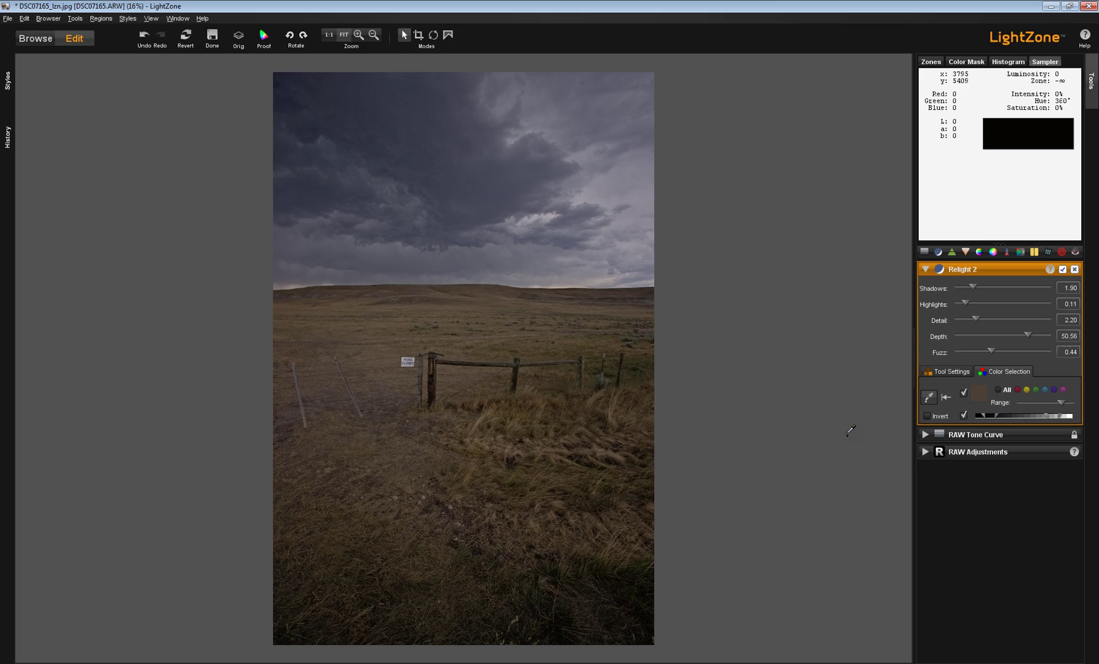
# Reset the colour selection, pick the red colour dot, and set a wide Range just below maximum.
pyautogui.click(949, 400)
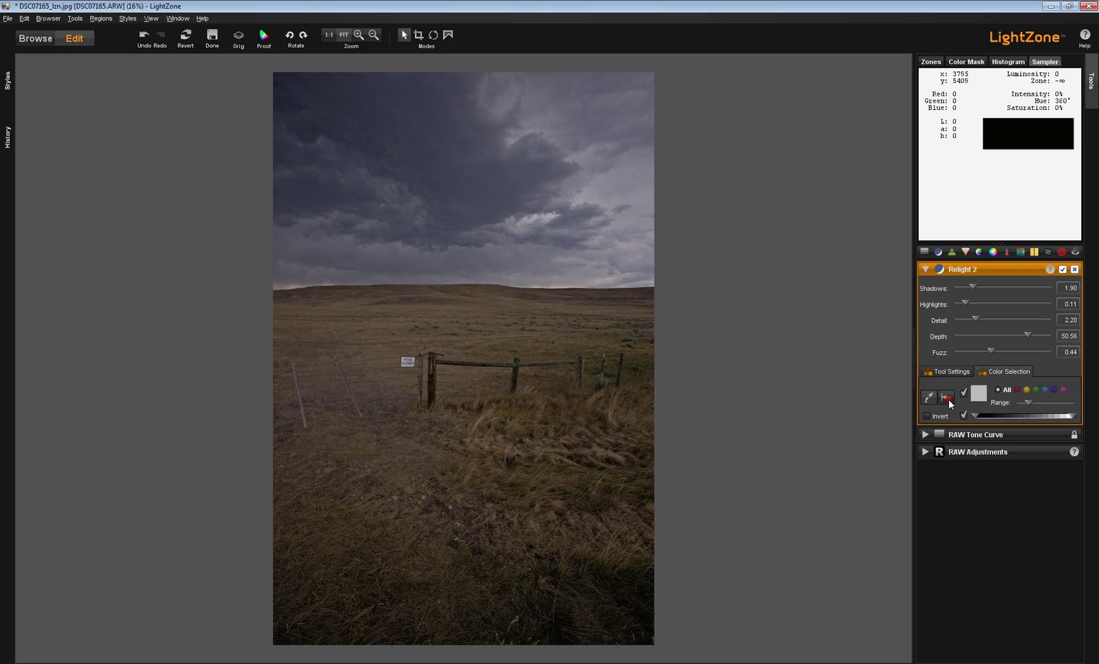
pyautogui.click(1018, 389)
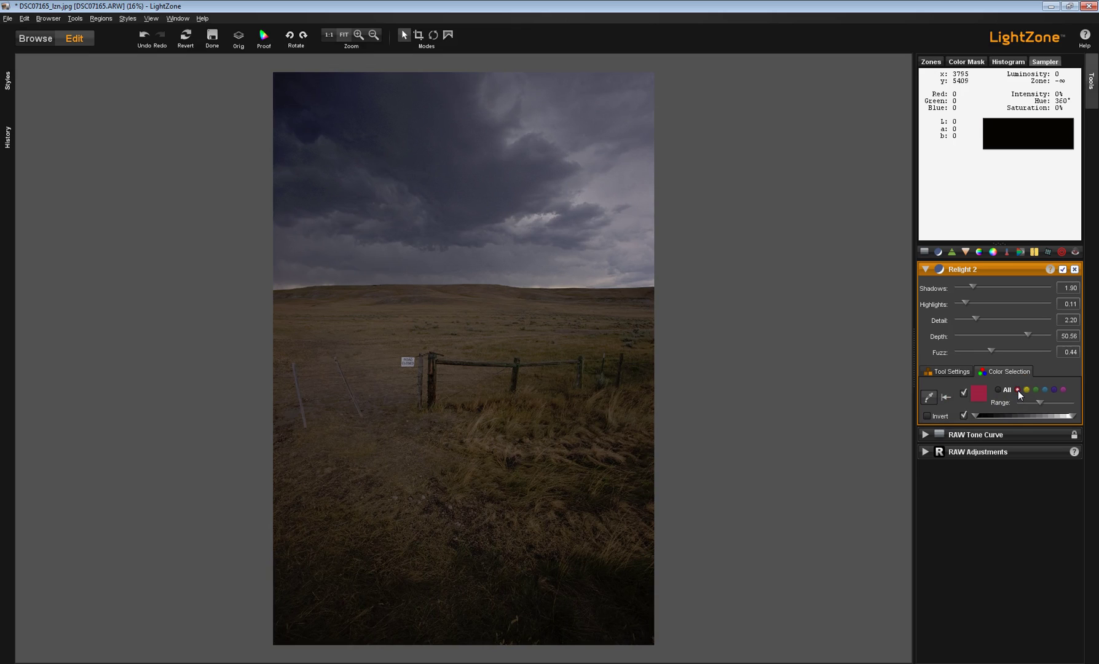
pyautogui.moveTo(1041, 400); pyautogui.dragTo(1071, 401)
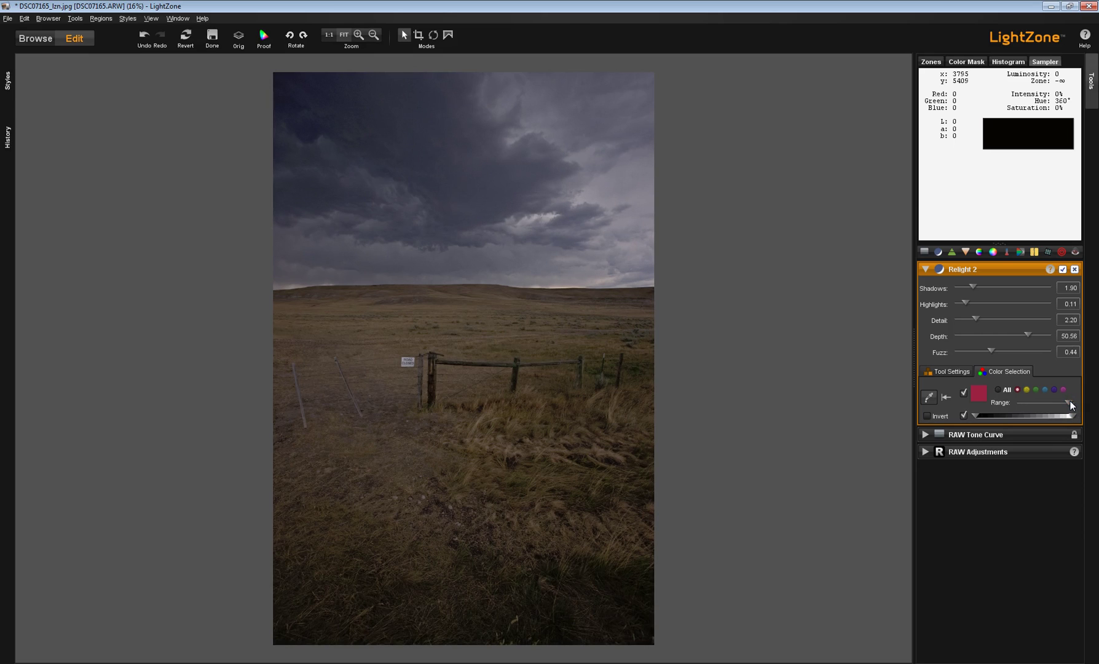
pyautogui.moveTo(1069, 402); pyautogui.dragTo(1053, 402)
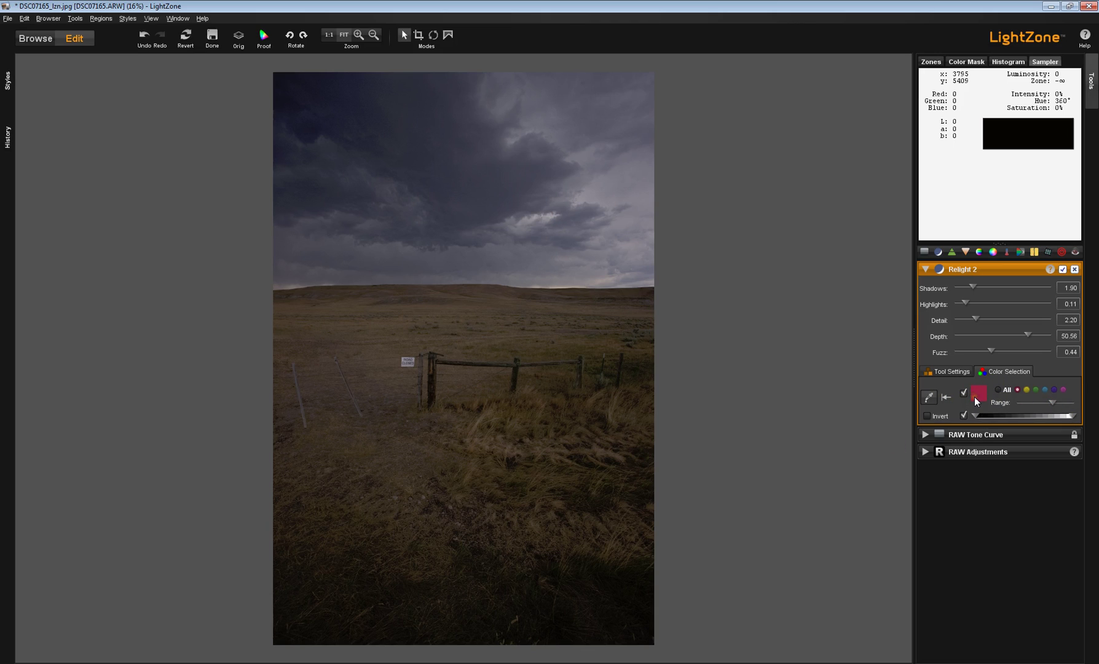
# Sample the grey-blue sky colour, raise the lower luminosity limit, and view the Tool Settings.
pyautogui.click(928, 397)
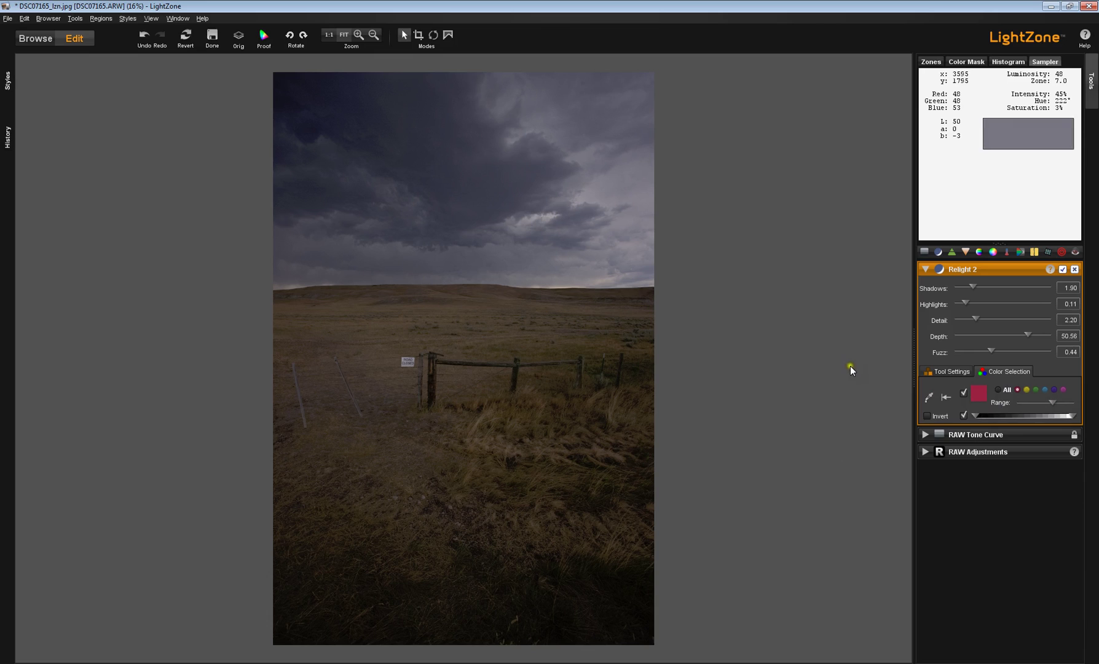
pyautogui.click(564, 242)
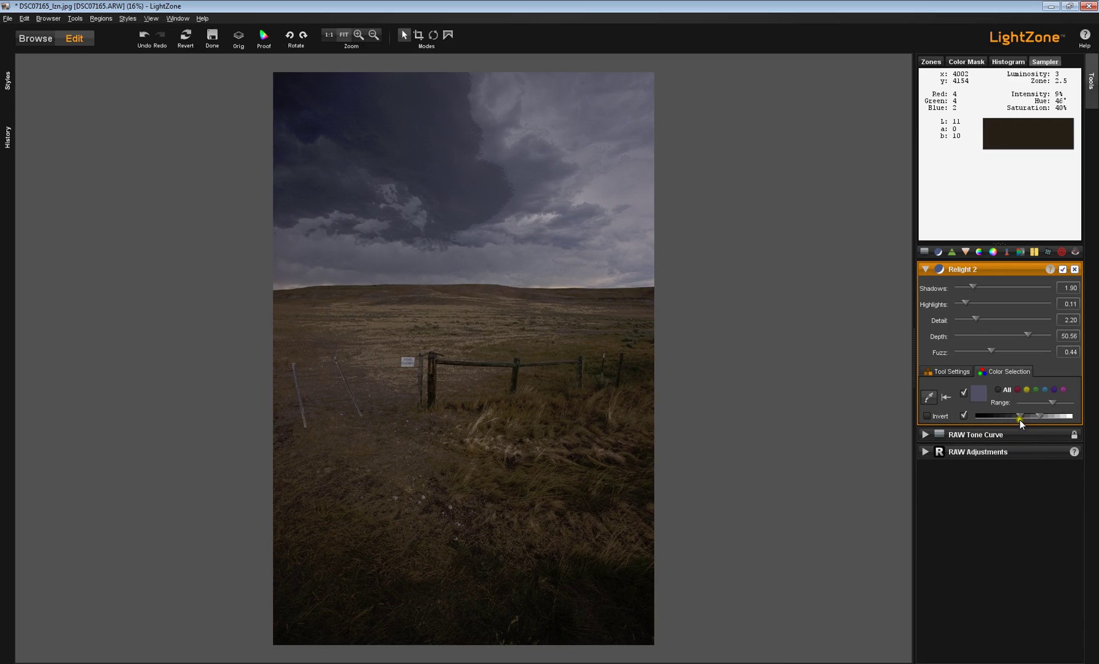
pyautogui.moveTo(1019, 415); pyautogui.dragTo(1059, 416)
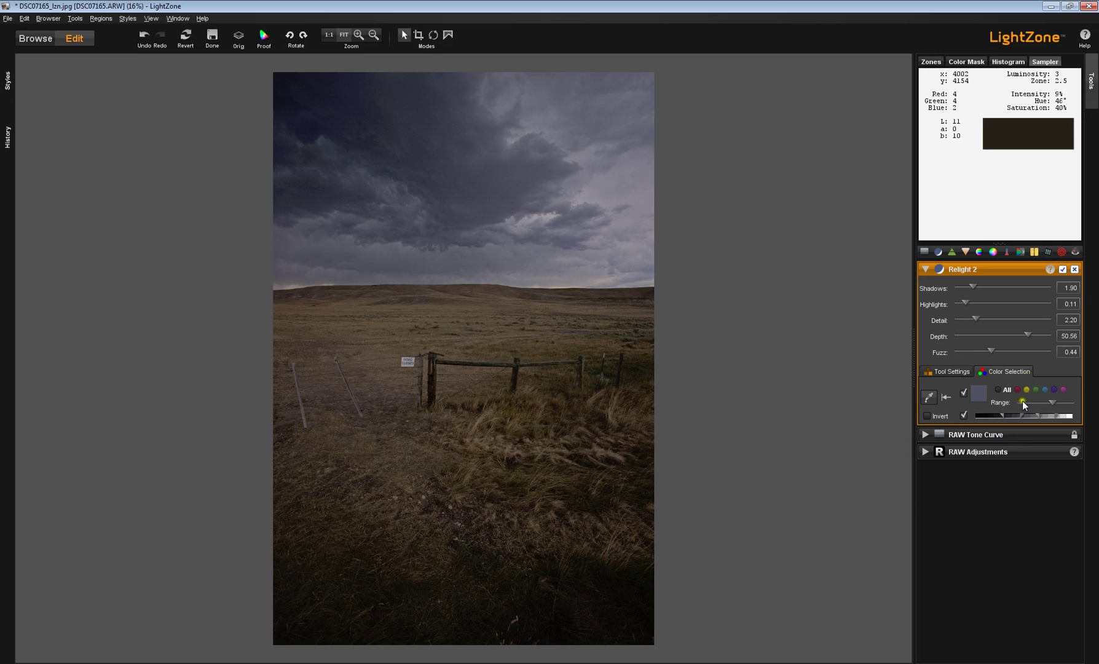
pyautogui.click(951, 371)
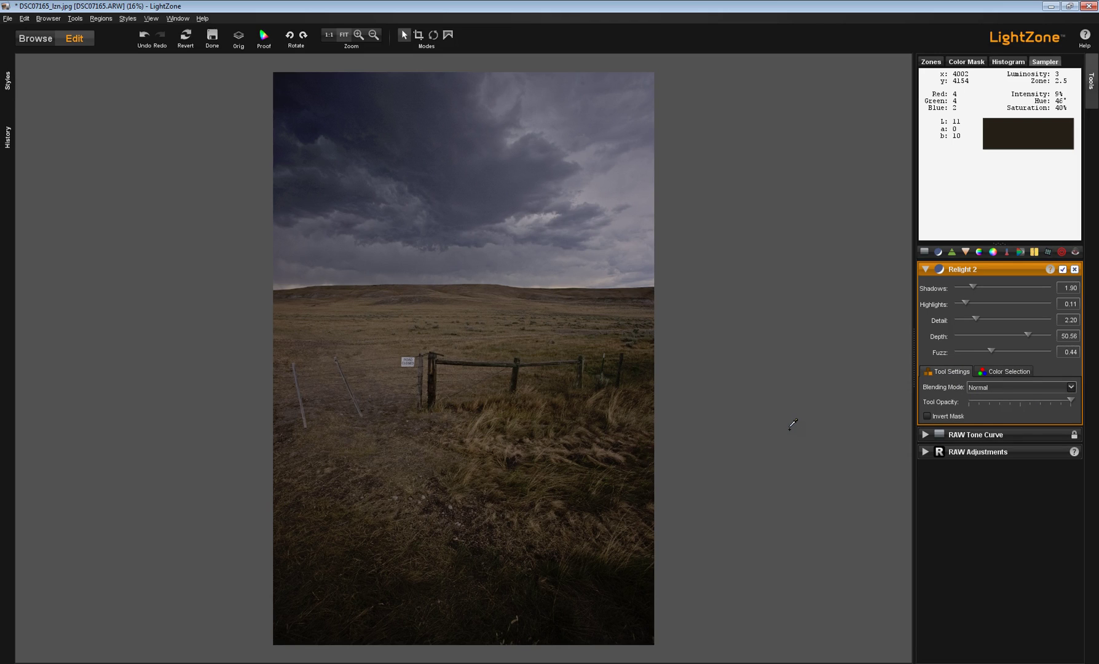
# Reset Relight 2's colour selection to all colours, confirming Normal blending in Tool Settings.
pyautogui.click(759, 355)
pyautogui.click(832, 333)
pyautogui.click(989, 371)
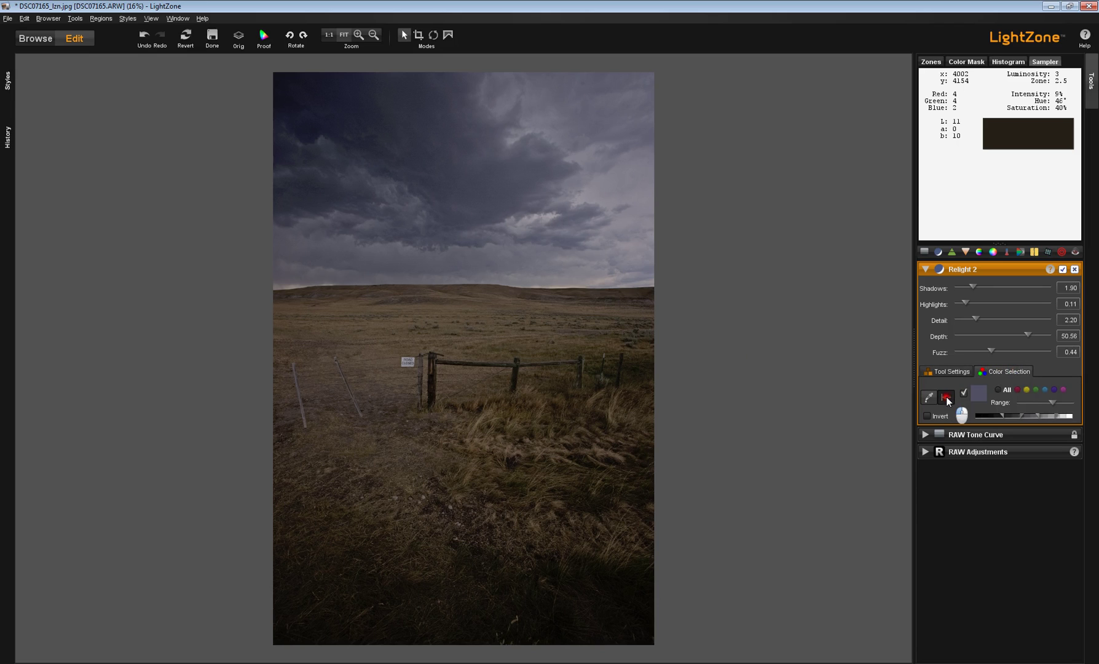
pyautogui.click(946, 398)
pyautogui.click(955, 384)
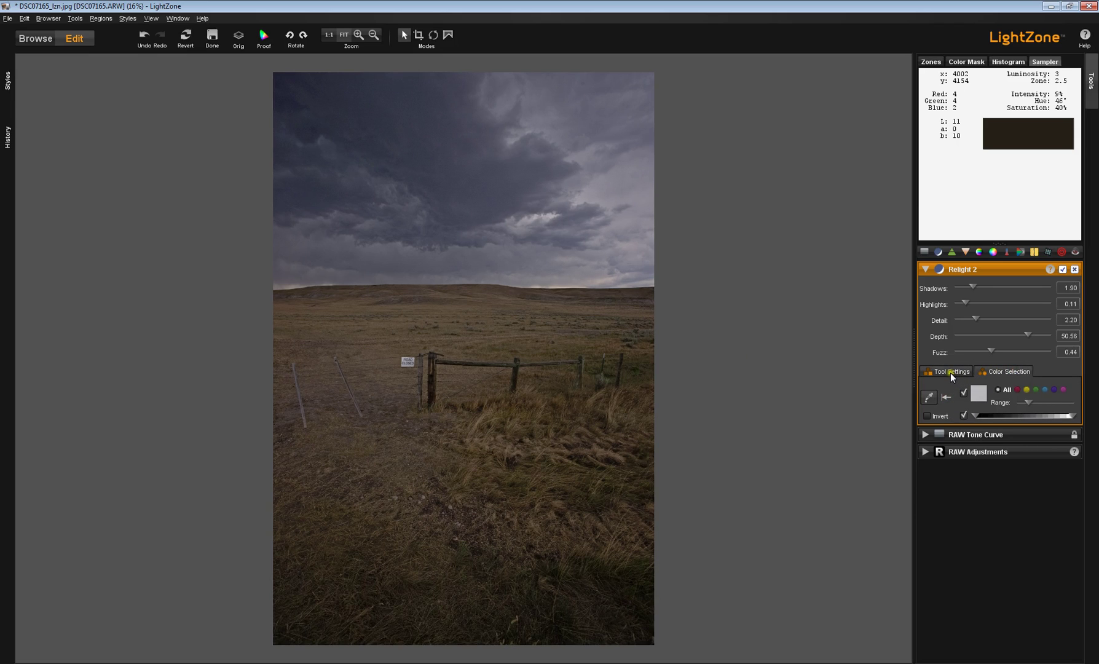
pyautogui.click(950, 371)
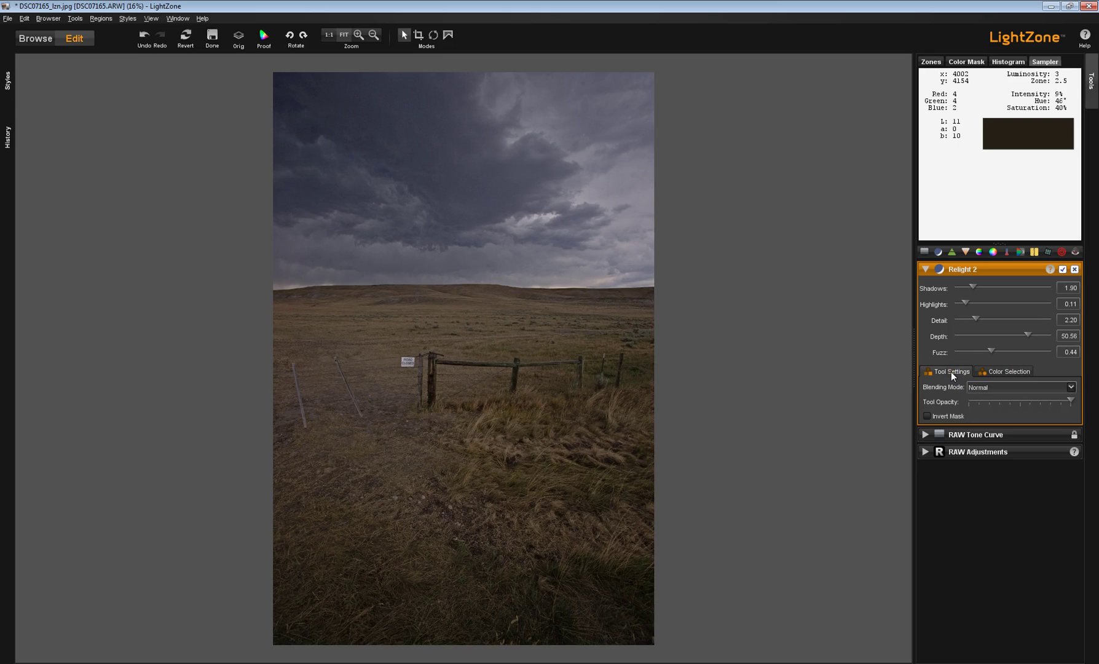
pyautogui.click(1012, 372)
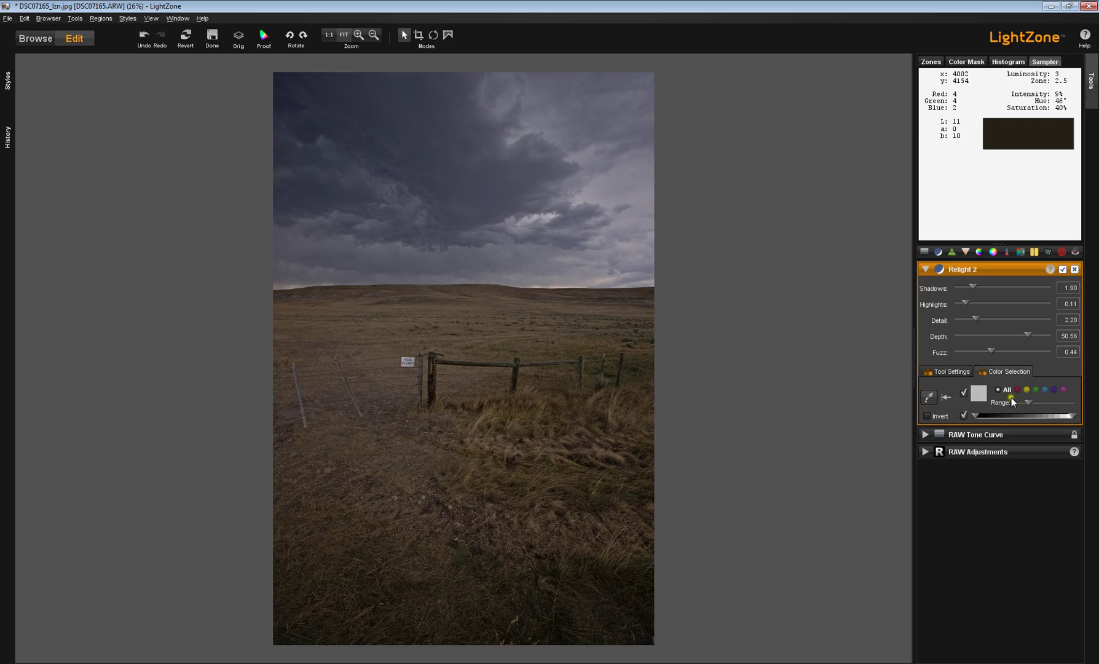